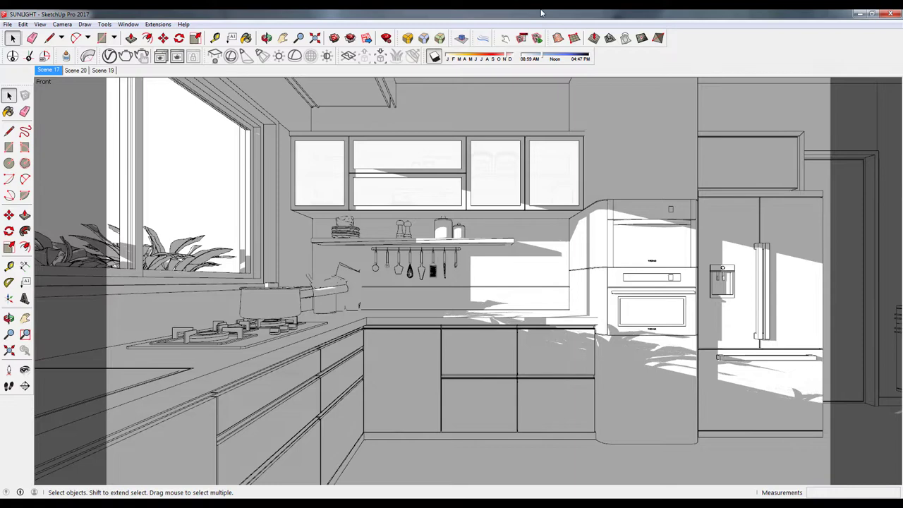
# Start an interactive V-Ray render, move the frame buffer right, and open the Asset Editor
pyautogui.click(178, 57)
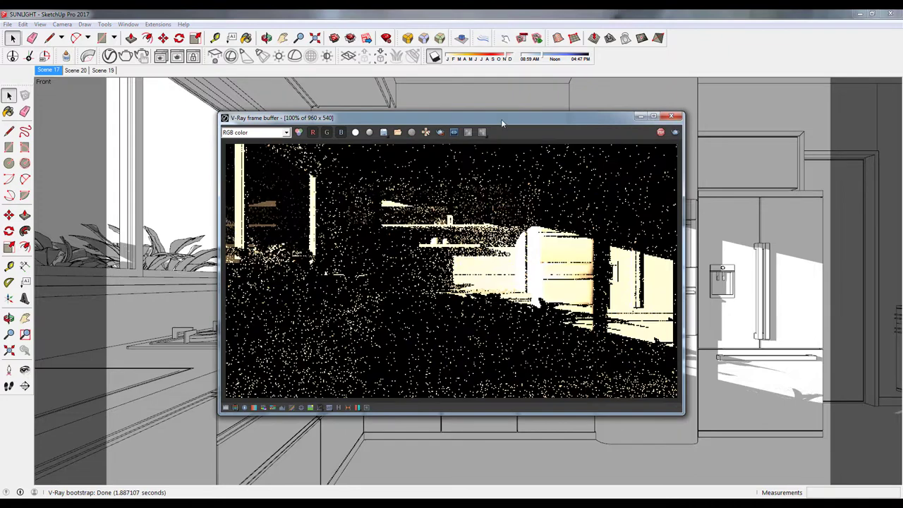
pyautogui.moveTo(501, 123); pyautogui.dragTo(713, 122)
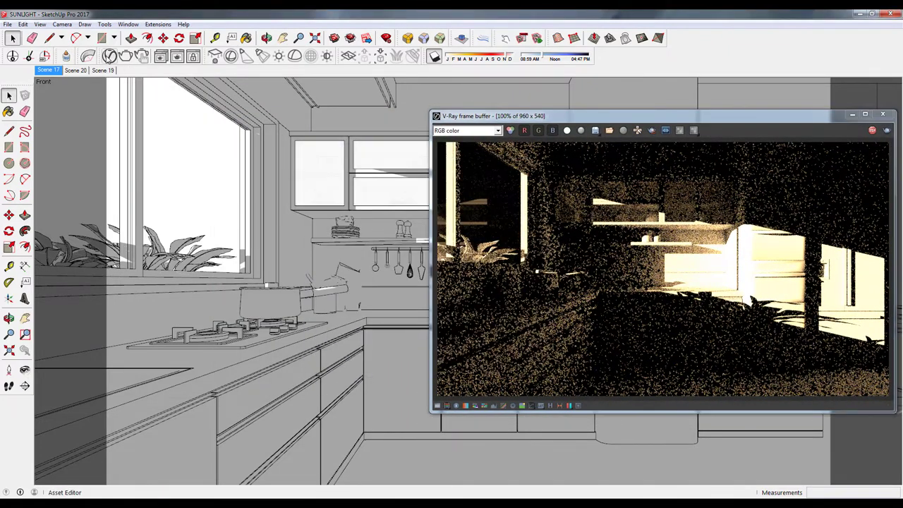
pyautogui.click(110, 56)
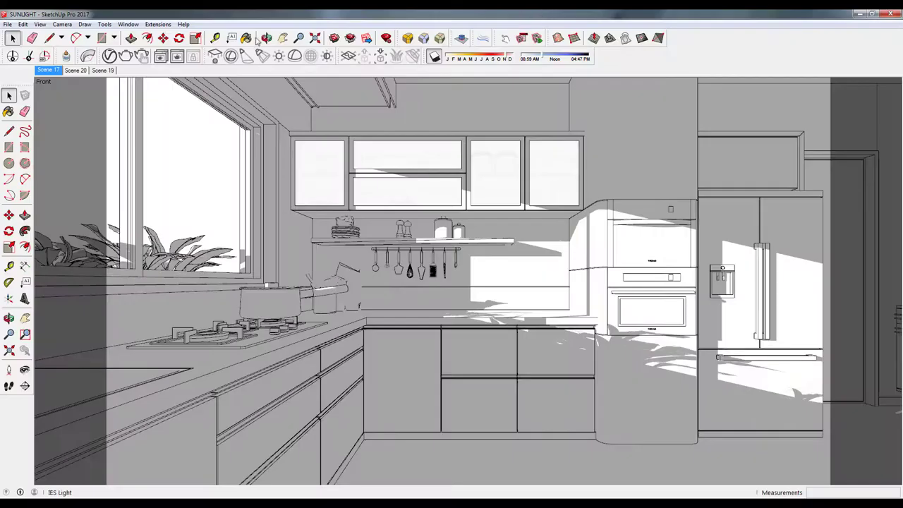
# Restart the interactive kitchen render with the frame buffer moved right and progress window minimized
pyautogui.click(178, 58)
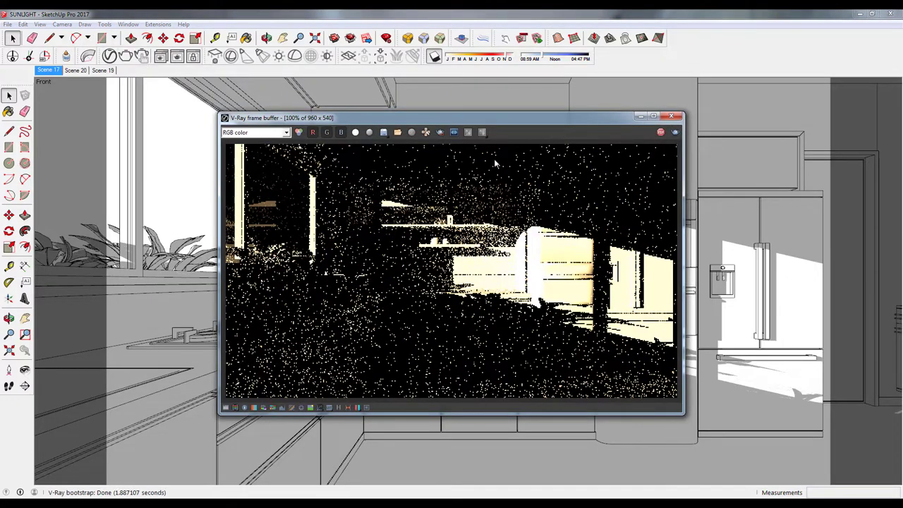
pyautogui.moveTo(503, 118); pyautogui.dragTo(715, 117)
pyautogui.click(504, 166)
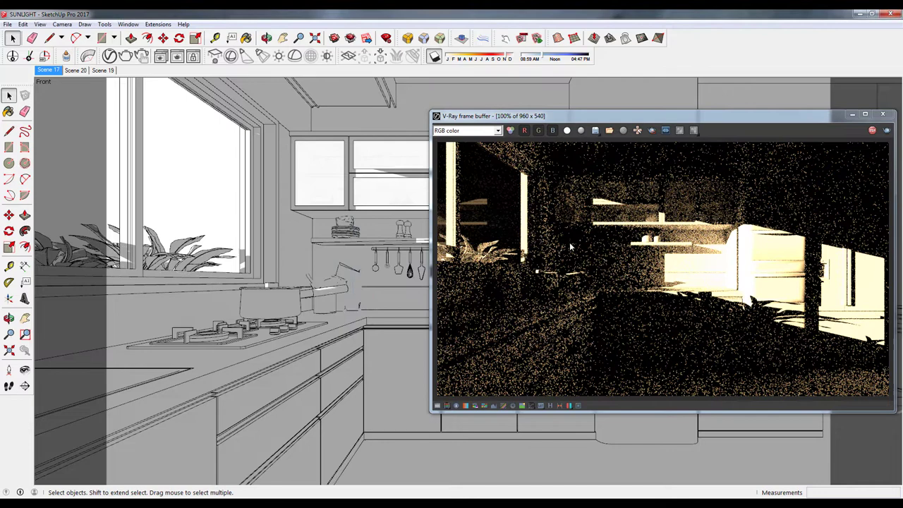
# Open the V-Ray Asset Editor and place it left of the frame buffer
pyautogui.click(109, 57)
pyautogui.moveTo(452, 102); pyautogui.dragTo(147, 106)
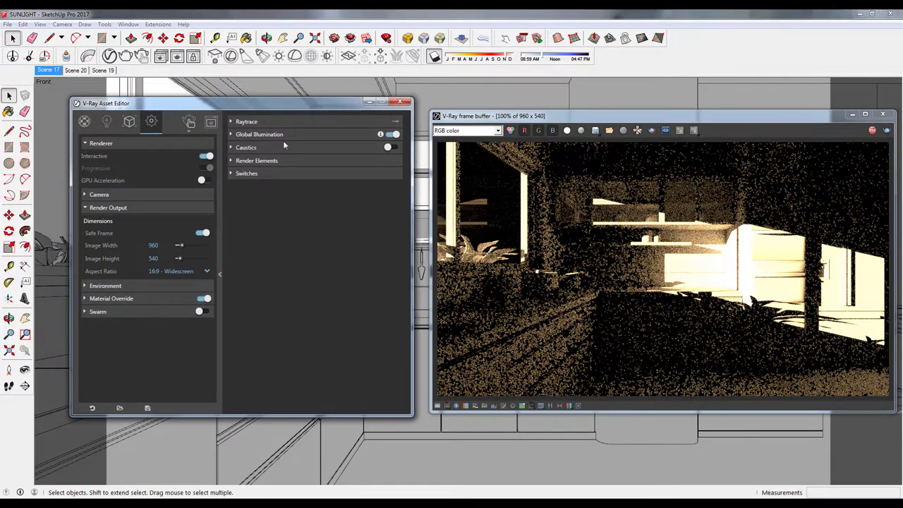
pyautogui.click(633, 246)
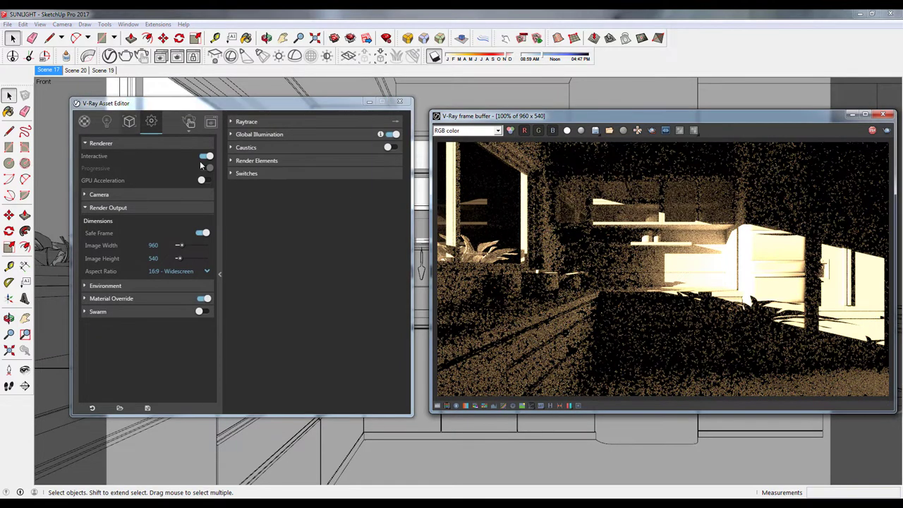
# Set the SunLight Intensity Multiplier to 2, then raise it to 3
pyautogui.click(104, 122)
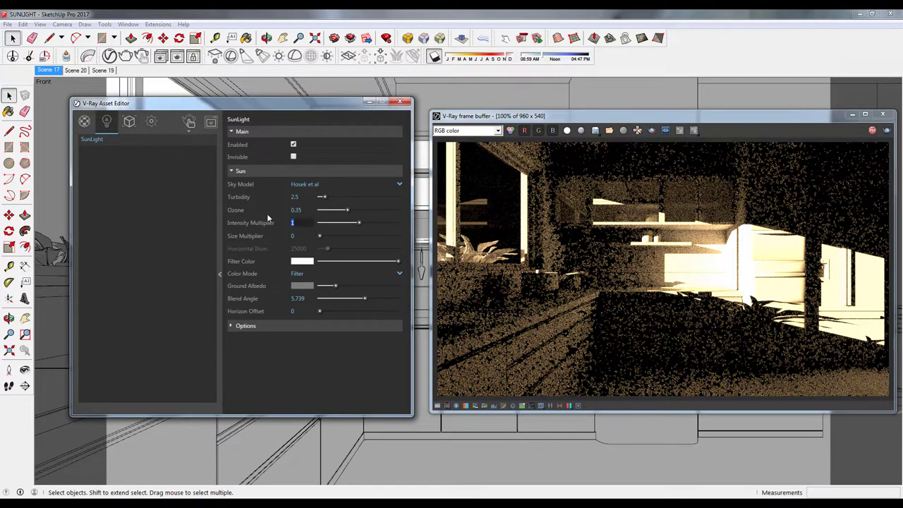
pyautogui.write('2')
pyautogui.press('Return')
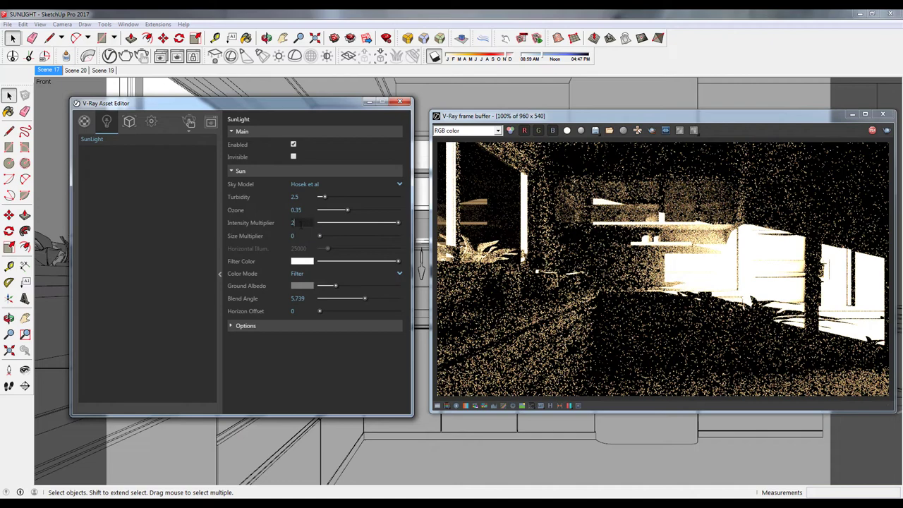
pyautogui.scroll(1, 302, 223)
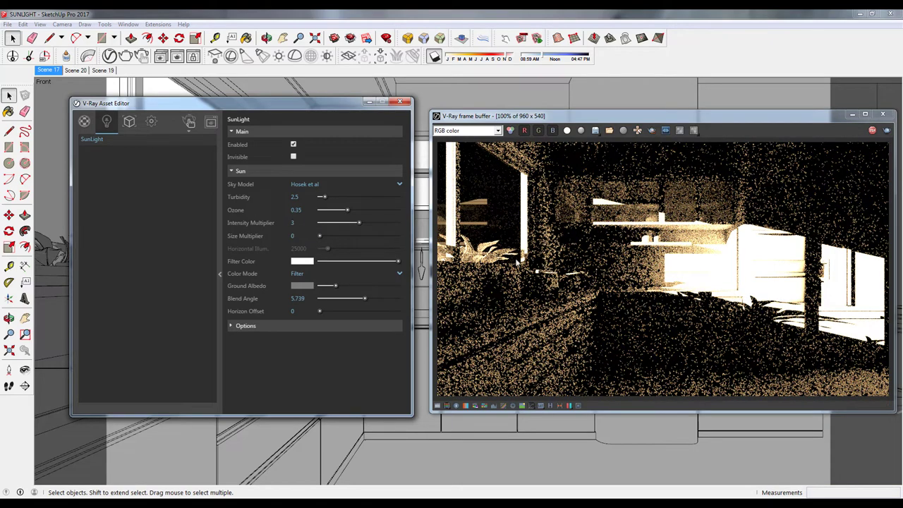
pyautogui.click(623, 280)
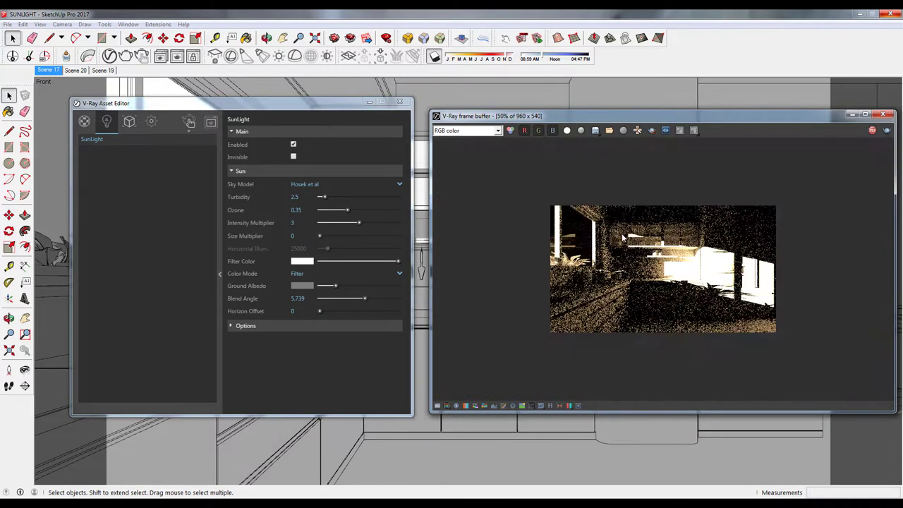
pyautogui.click(300, 223)
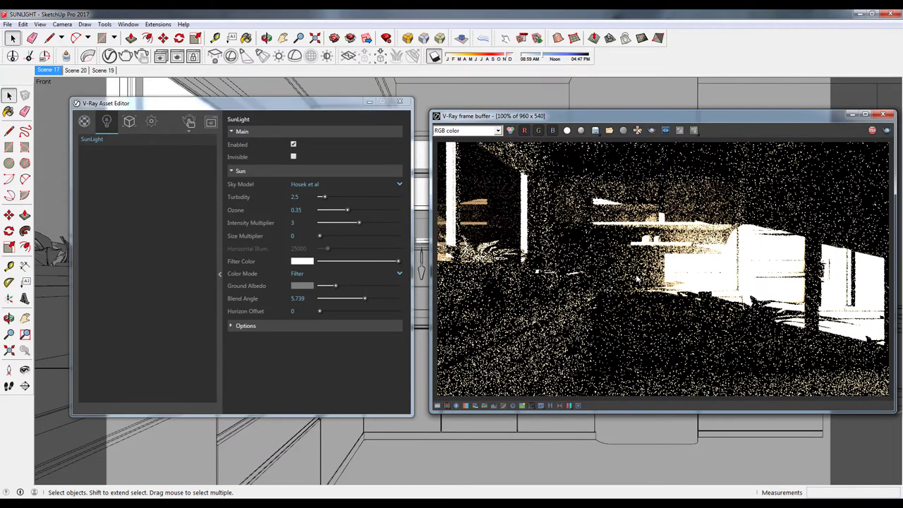
# Review the Render Output and Camera exposure settings, checking the SunLight parameters in between
pyautogui.click(151, 121)
pyautogui.click(108, 207)
pyautogui.click(108, 209)
pyautogui.click(100, 195)
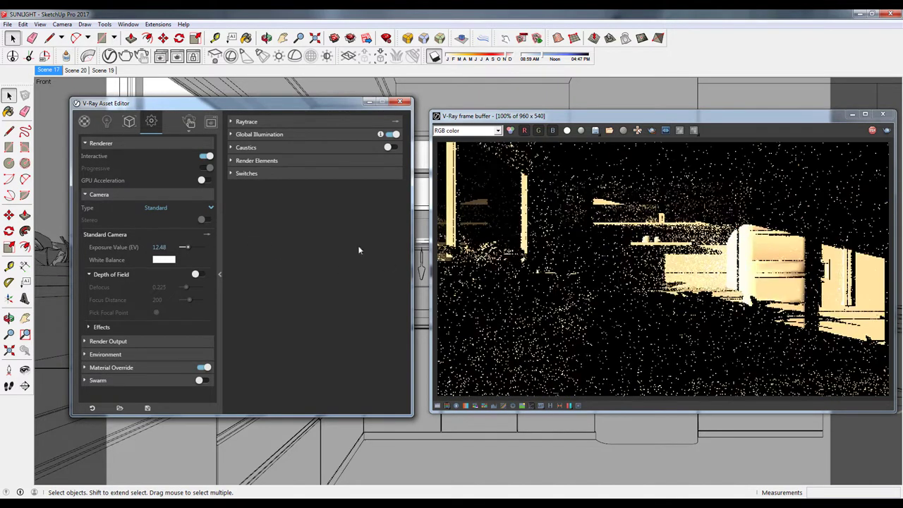
pyautogui.click(107, 121)
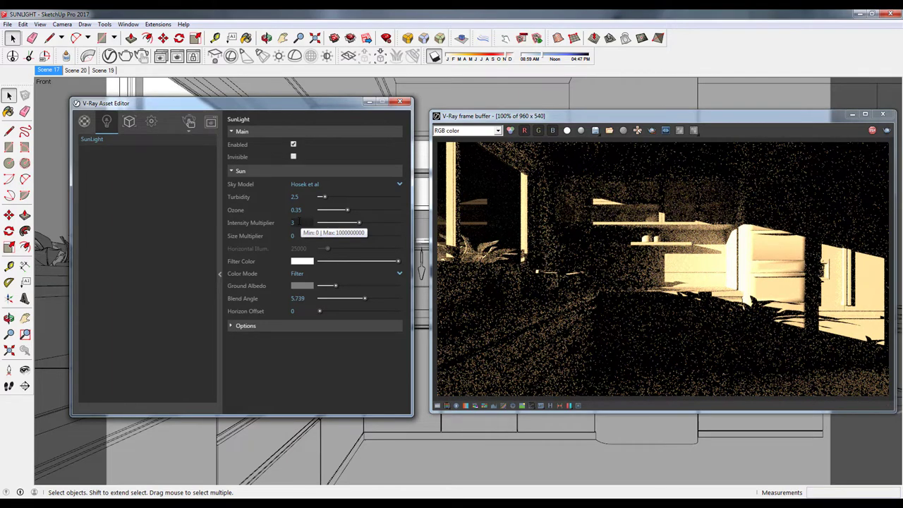
pyautogui.click(151, 121)
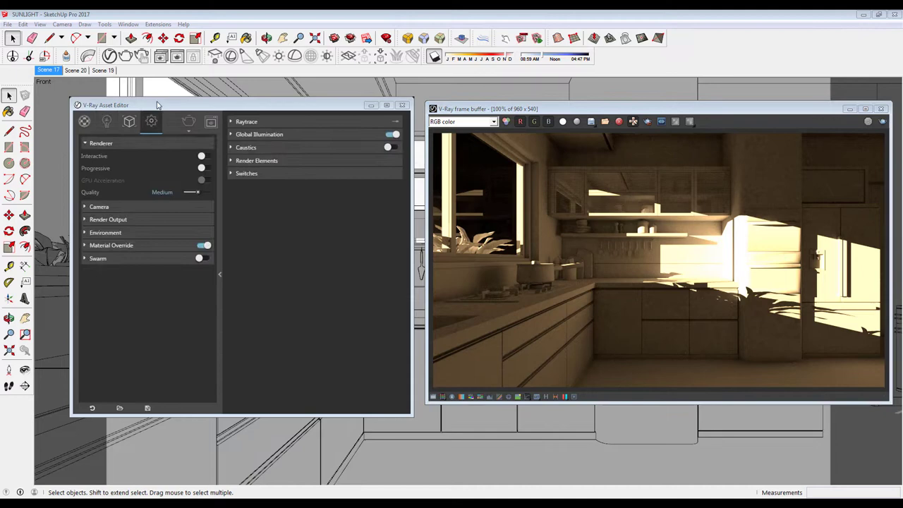
# Browse the render and geometry settings, then bring up the SunLight parameters
pyautogui.click(142, 57)
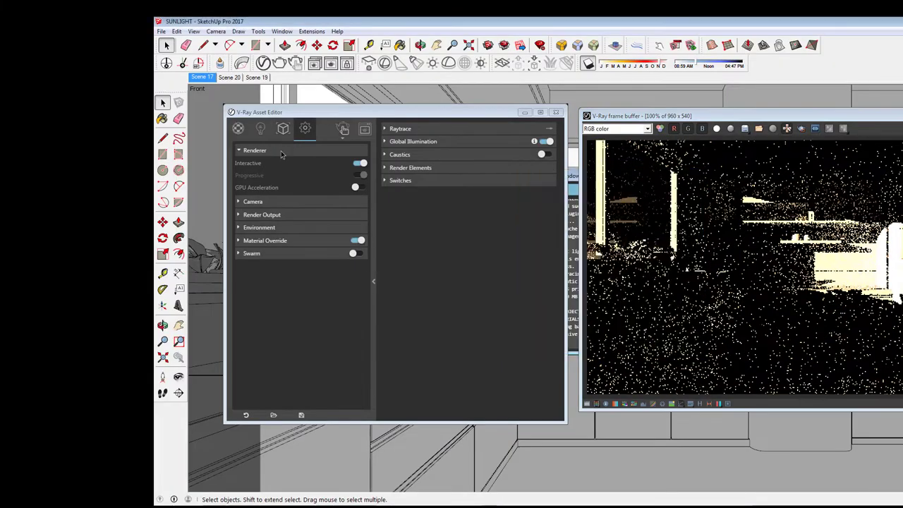
pyautogui.click(129, 122)
pyautogui.click(237, 106)
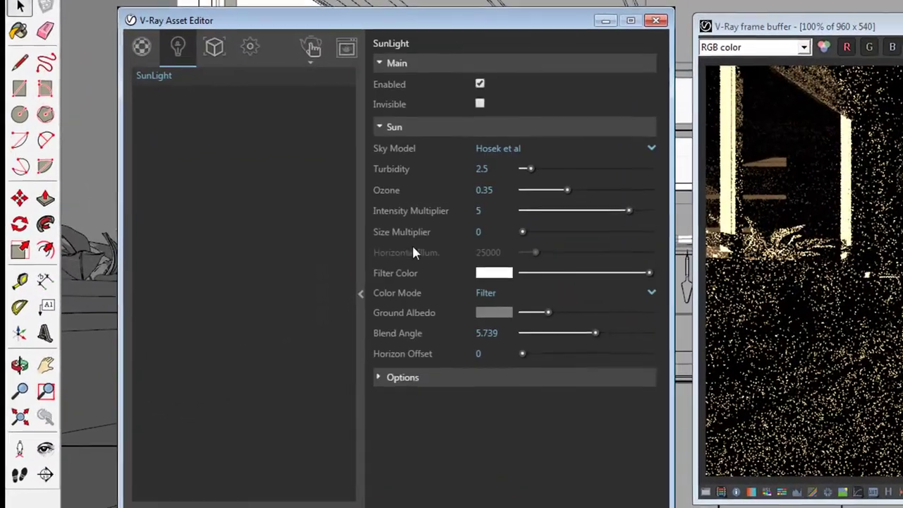
pyautogui.write('1')
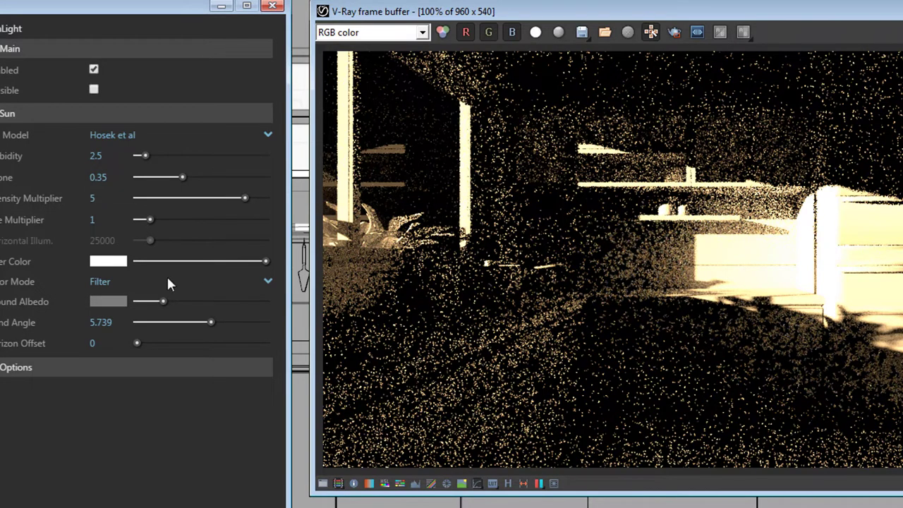
# Try sun Size Multiplier values of 5 and then 10
pyautogui.doubleClick(92, 220)
pyautogui.write('5')
pyautogui.press('Return')
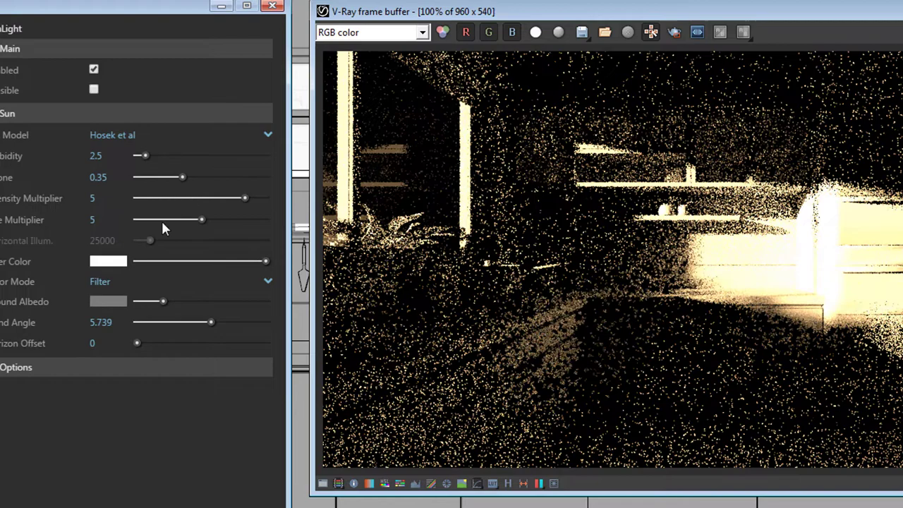
pyautogui.doubleClick(93, 220)
pyautogui.write('10')
pyautogui.press('Return')
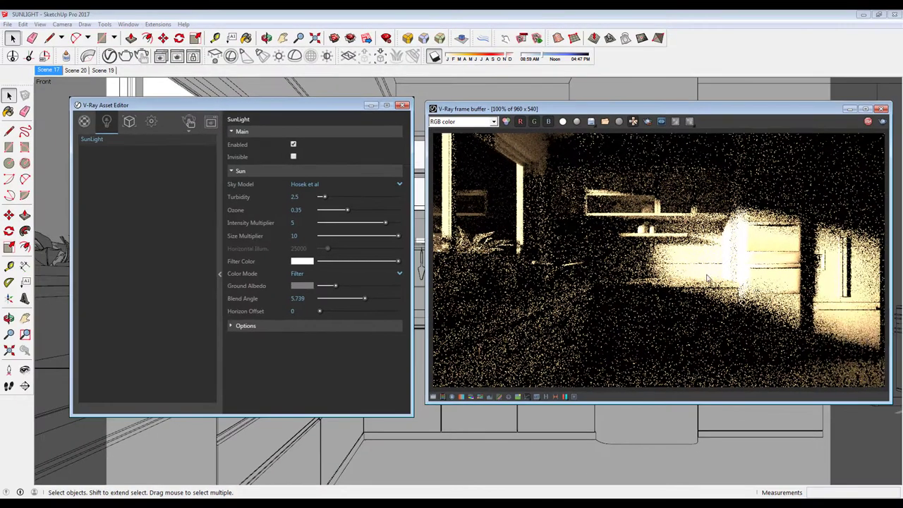
# Raise the sun Size Multiplier to 50, then 100, and finally 150
pyautogui.doubleClick(282, 234)
pyautogui.write('50')
pyautogui.press('Return')
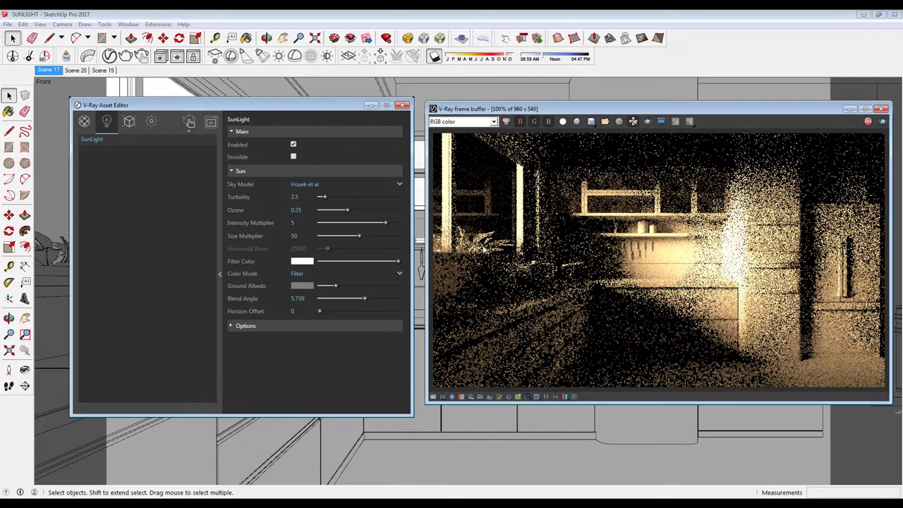
pyautogui.doubleClick(294, 235)
pyautogui.write('100')
pyautogui.press('Return')
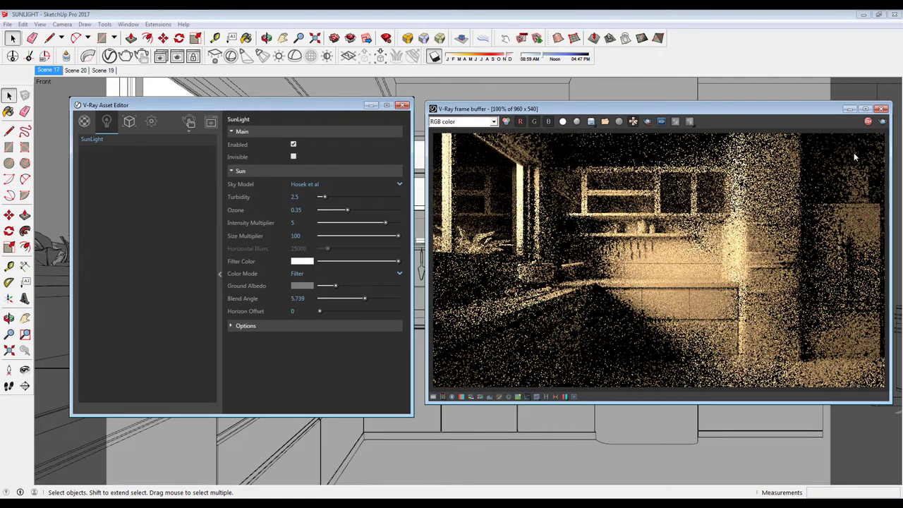
pyautogui.doubleClick(295, 236)
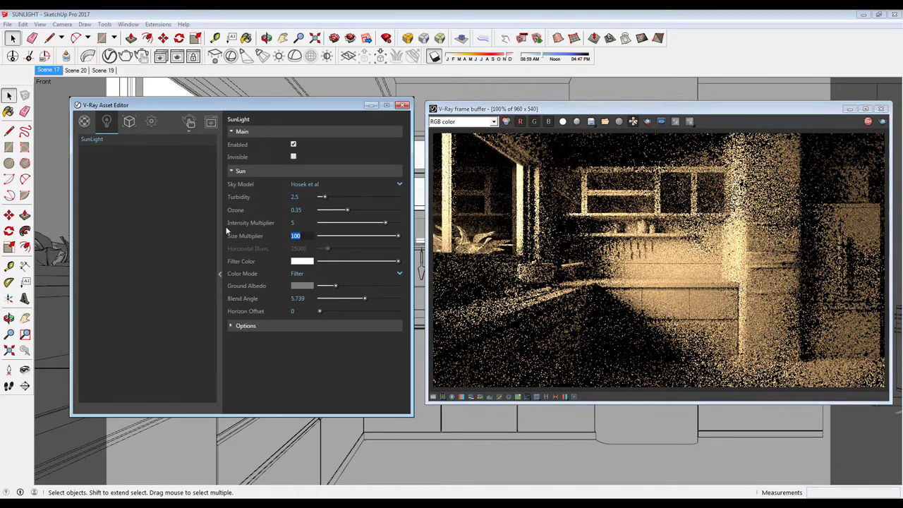
pyautogui.write('150')
pyautogui.press('Return')
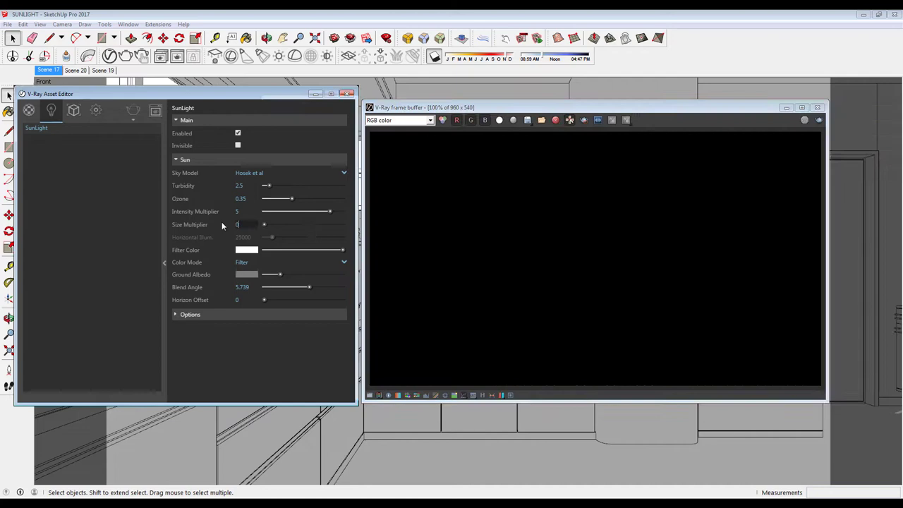
# Set the sun Size Multiplier to 10 and render the kitchen again
pyautogui.write('1')
pyautogui.press('Return')
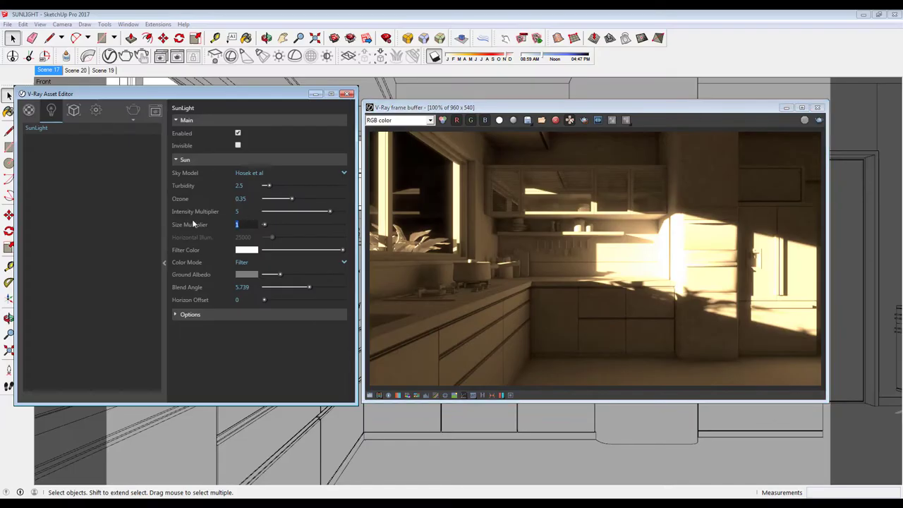
pyautogui.click(819, 121)
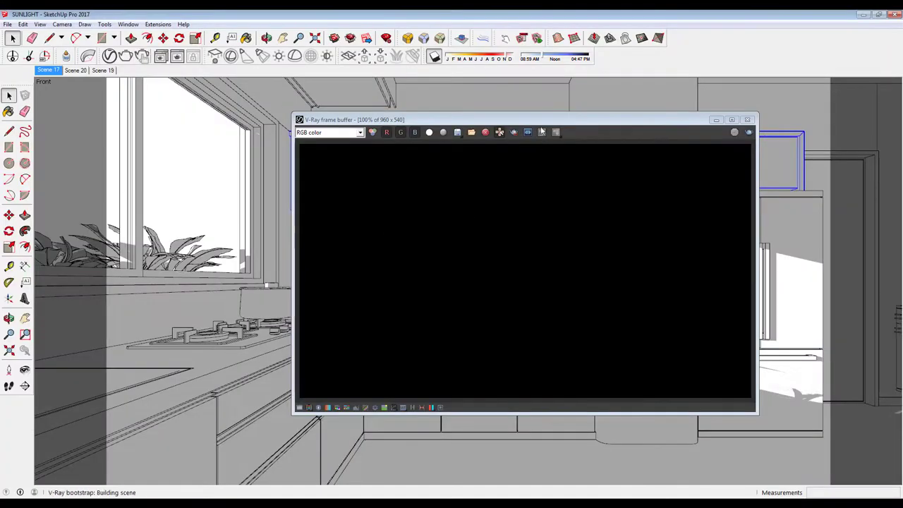
# Disable the SunLight and enable the environment Background at 50, then lower it to 25
pyautogui.click(110, 57)
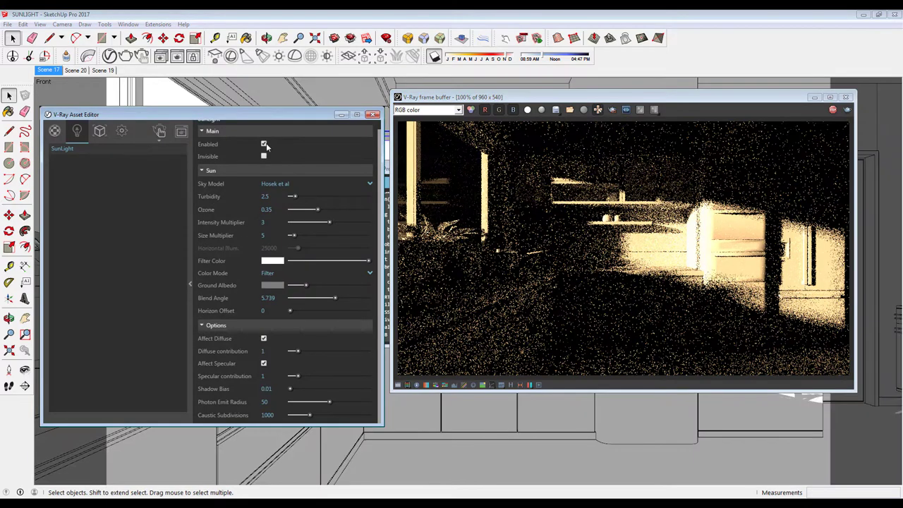
pyautogui.click(264, 144)
pyautogui.click(121, 130)
pyautogui.click(175, 309)
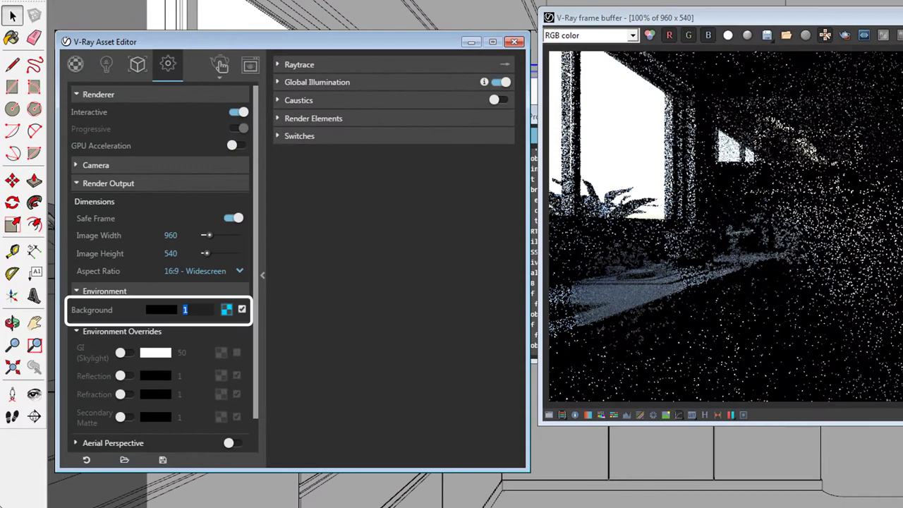
pyautogui.write('50')
pyautogui.press('Return')
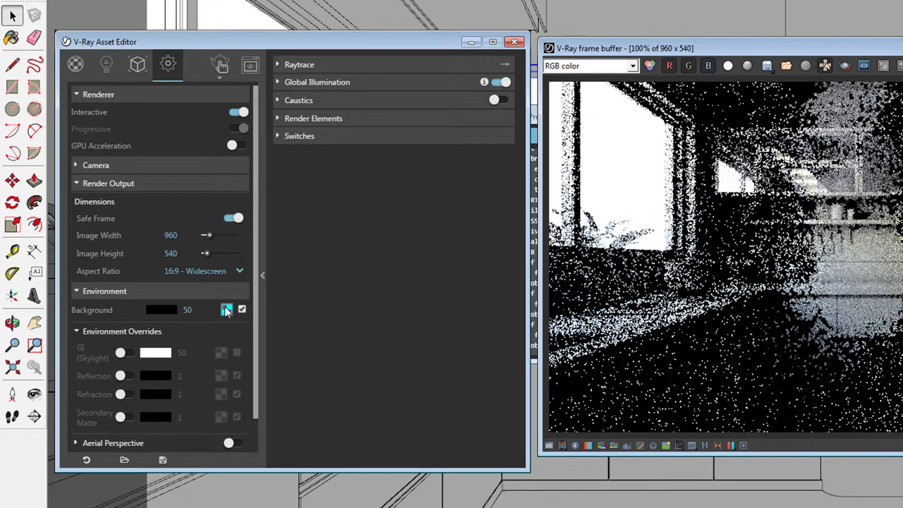
pyautogui.moveTo(187, 310); pyautogui.dragTo(94, 310)
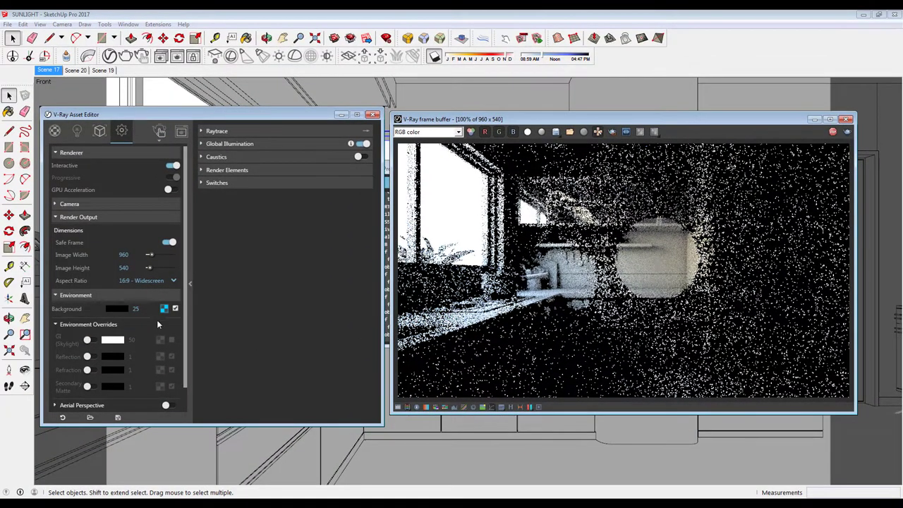
# Switch Interactive off and render the background-lit kitchen
pyautogui.click(173, 165)
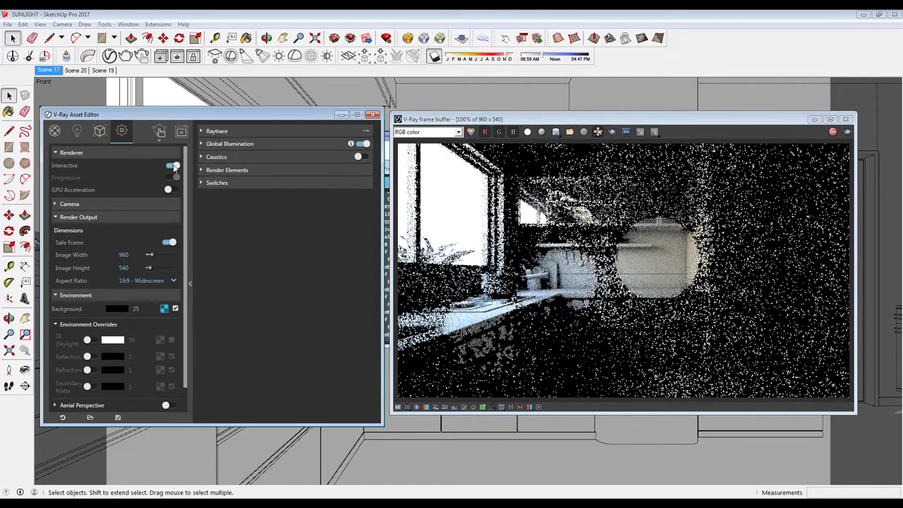
pyautogui.click(832, 132)
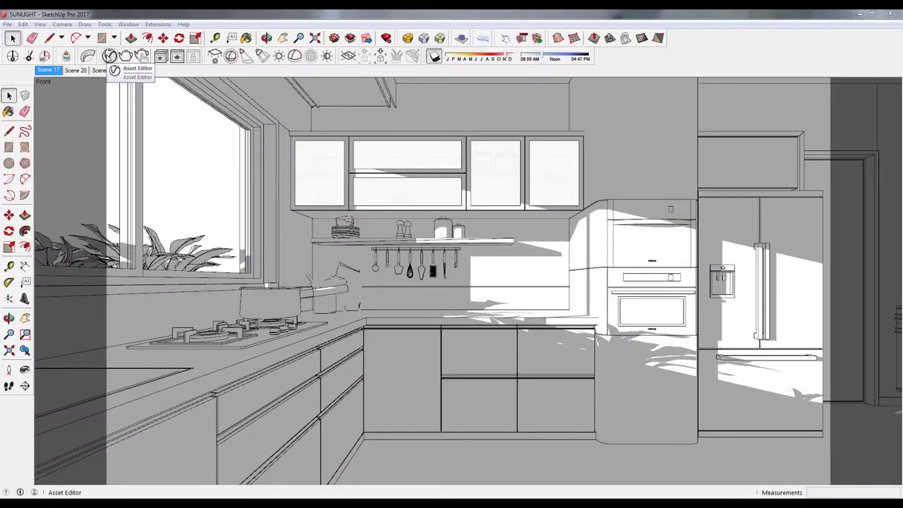
# Re-enable the SunLight and tick the environment Background at intensity 30
pyautogui.click(110, 56)
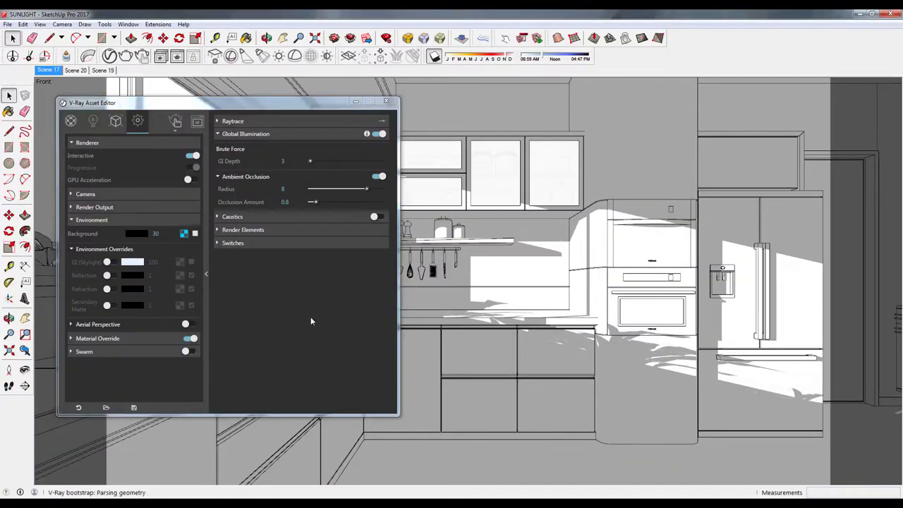
pyautogui.click(92, 120)
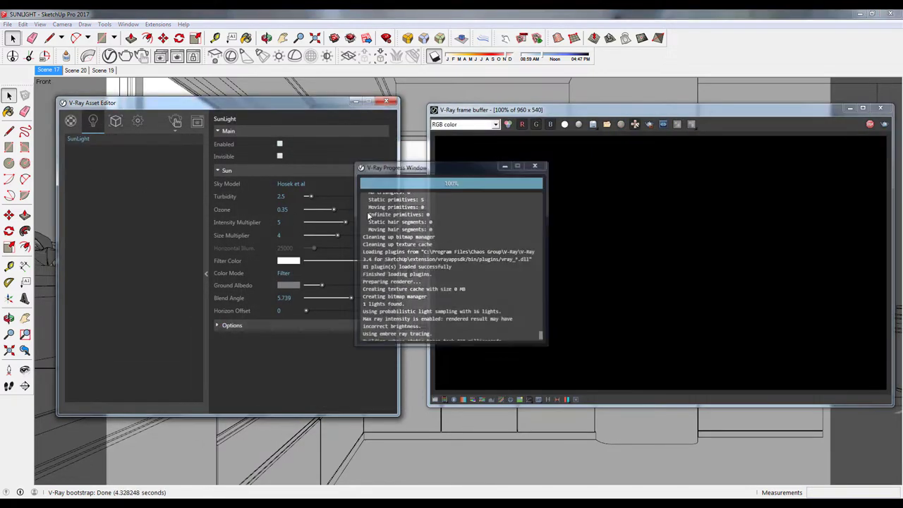
pyautogui.click(503, 166)
pyautogui.click(280, 223)
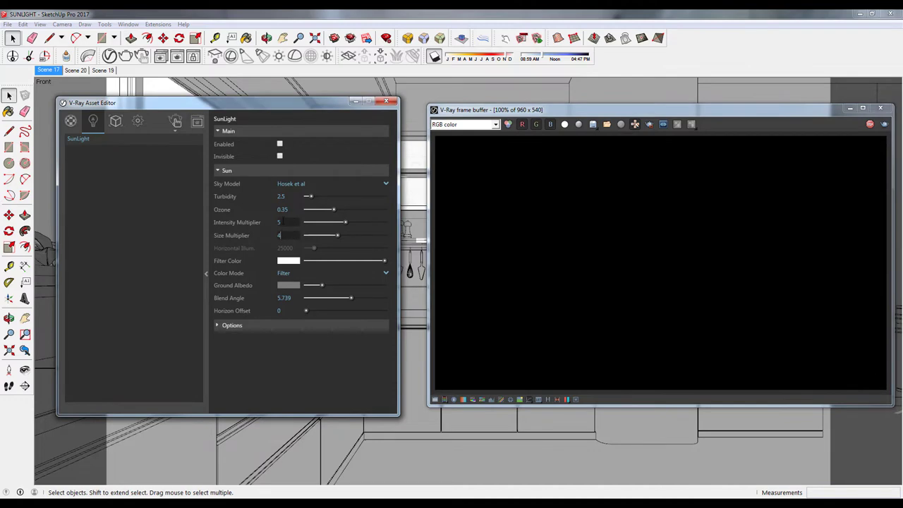
pyautogui.click(280, 144)
pyautogui.click(138, 122)
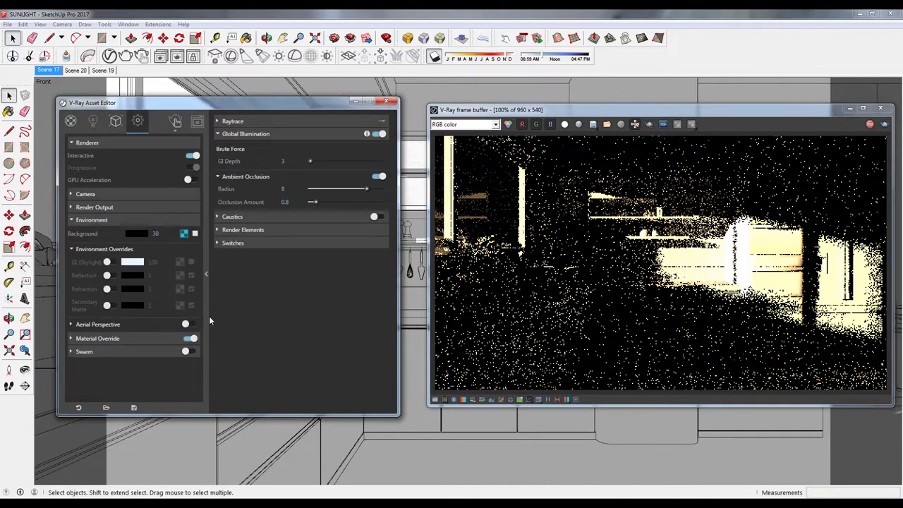
pyautogui.click(195, 234)
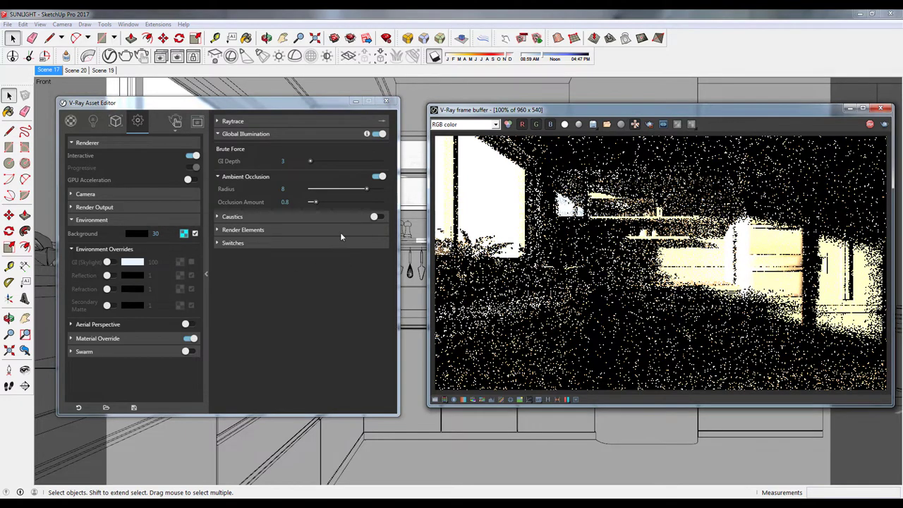
# Load the Bharthana_Althan_area bitmap as the environment Background texture
pyautogui.click(185, 234)
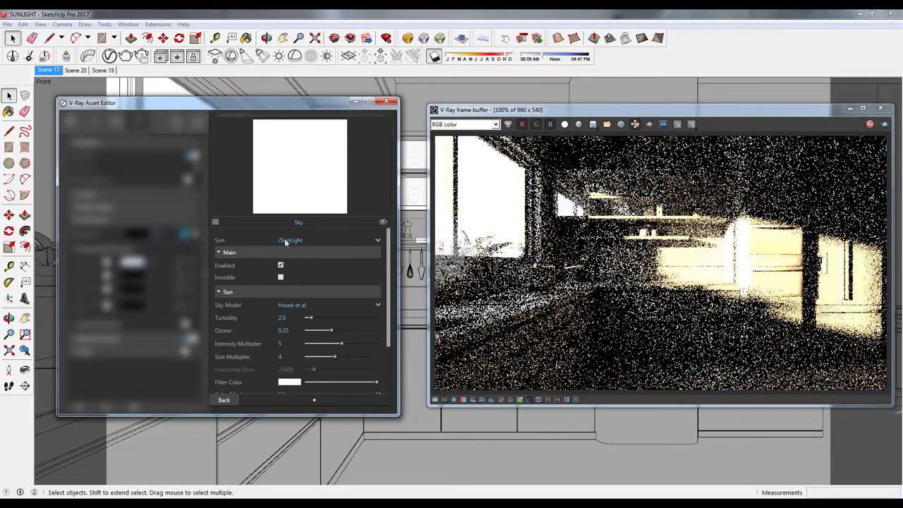
pyautogui.click(215, 222)
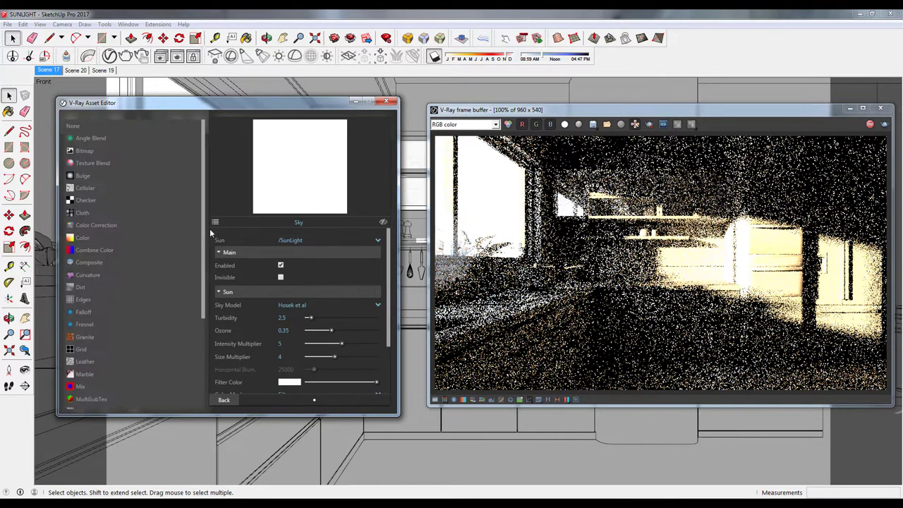
pyautogui.click(106, 151)
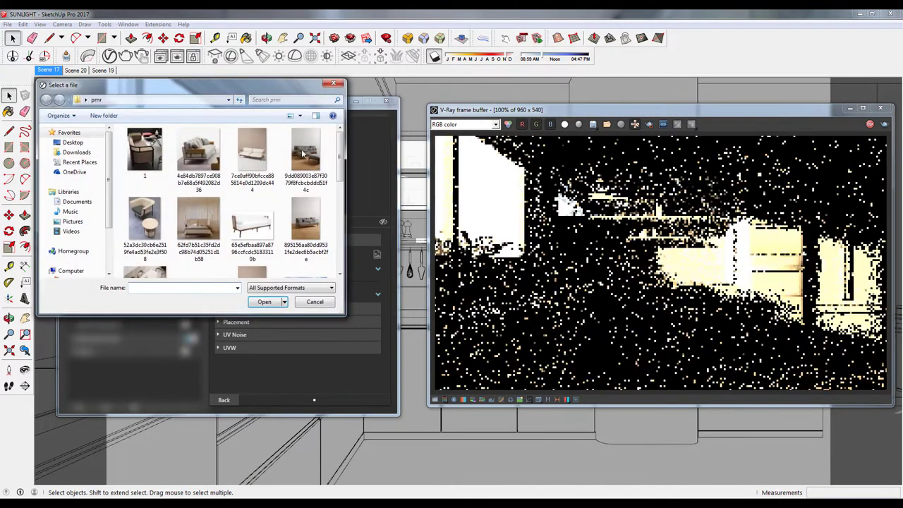
pyautogui.scroll(-3, 303, 155)
pyautogui.click(307, 174)
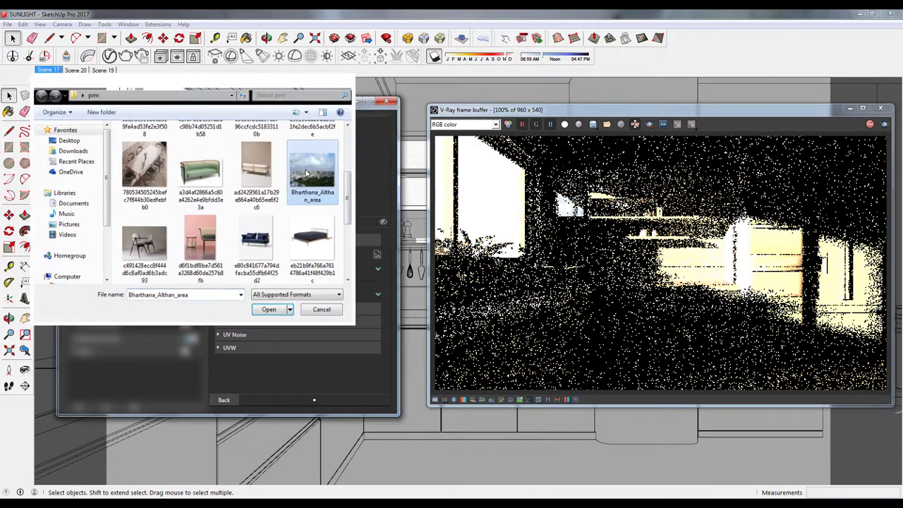
pyautogui.click(269, 309)
pyautogui.click(221, 397)
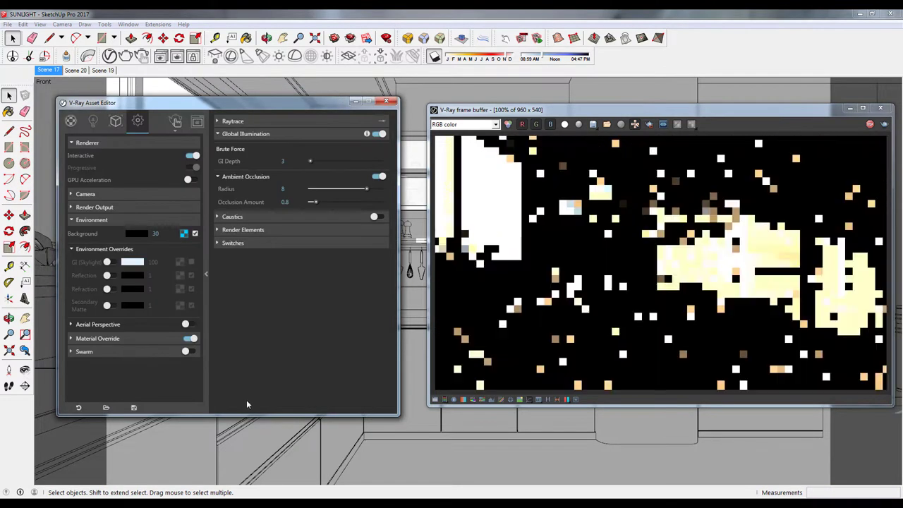
# Keep the background intensity at 30 and open the skyline bitmap's UVW mapping settings
pyautogui.doubleClick(155, 233)
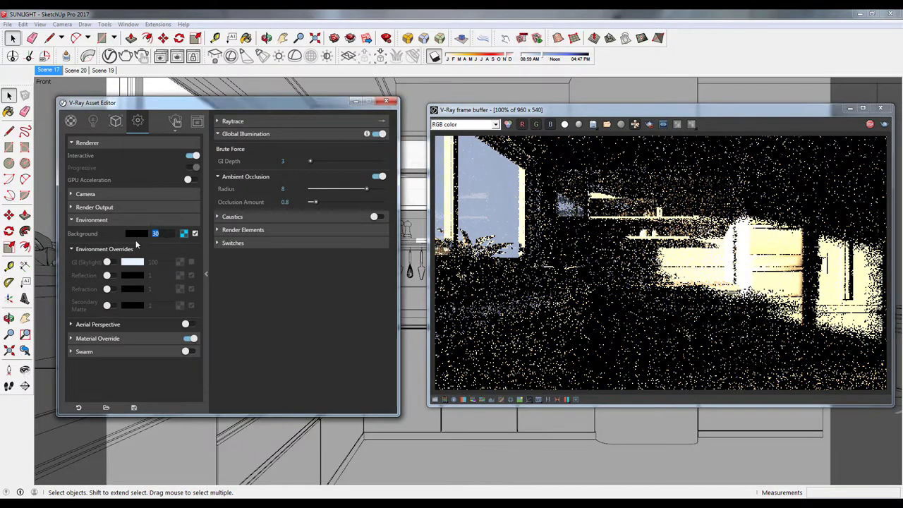
pyautogui.click(318, 304)
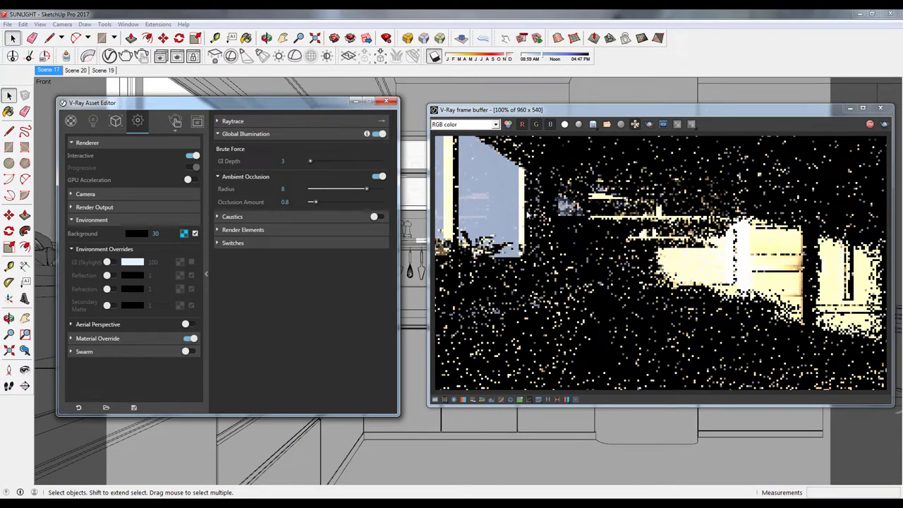
pyautogui.click(184, 233)
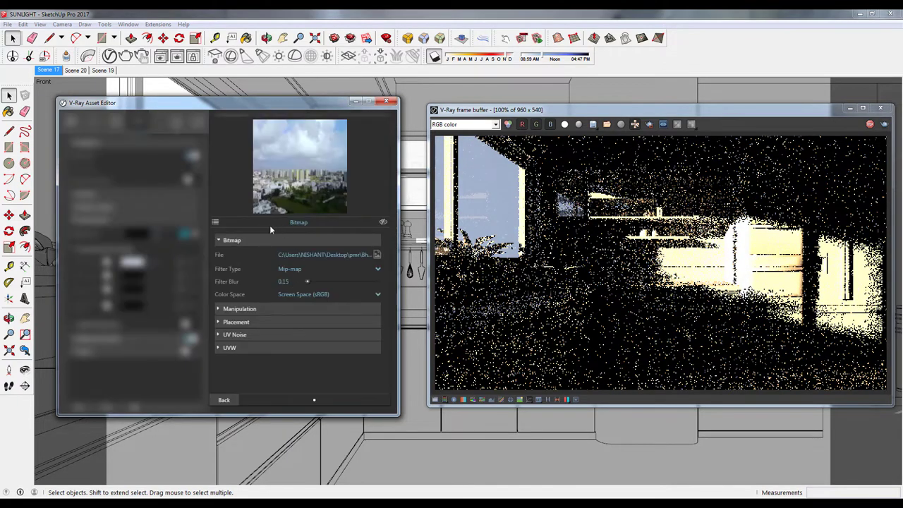
pyautogui.click(230, 348)
# Set the bitmap's UVW generator to UVWGenEnvironment with Screen mapping type, then go back to Settings
pyautogui.scroll(-2, 240, 350)
pyautogui.click(257, 288)
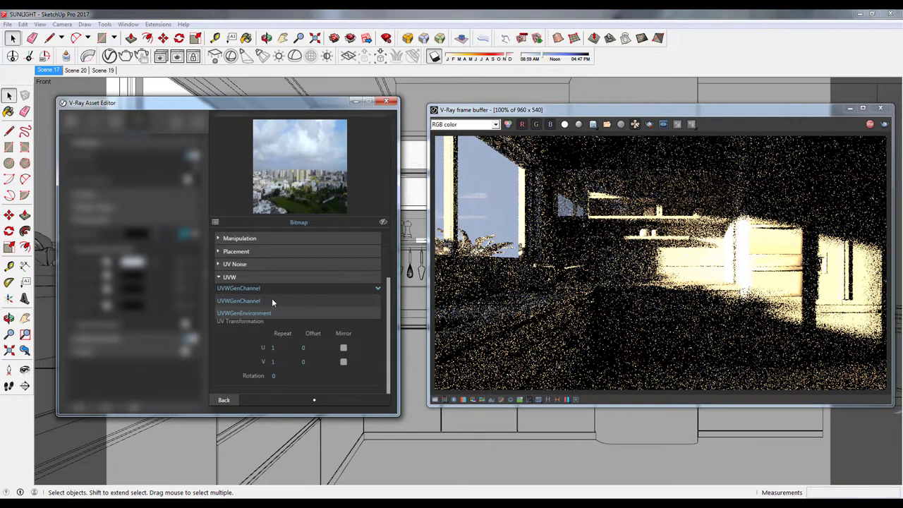
pyautogui.click(266, 313)
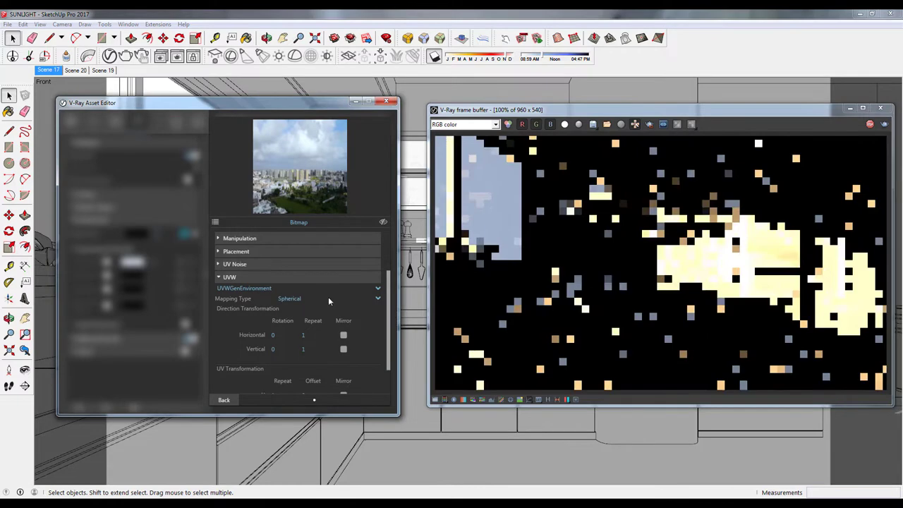
pyautogui.click(325, 299)
pyautogui.click(287, 237)
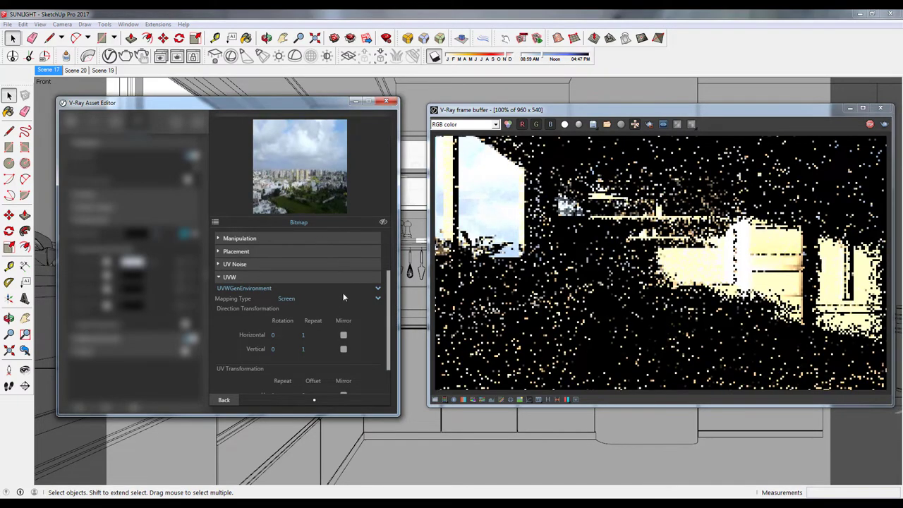
pyautogui.click(223, 400)
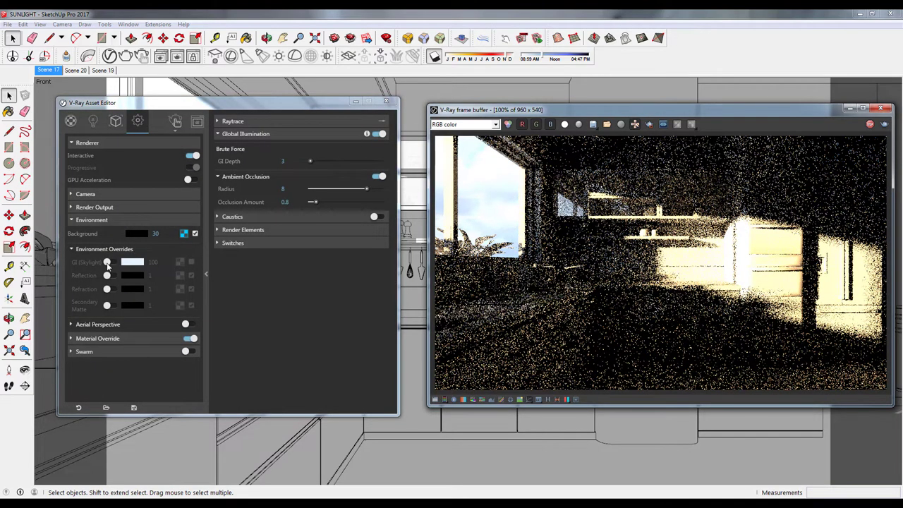
# Turn on the GI (Skylight) environment override and disable the SunLight
pyautogui.click(108, 262)
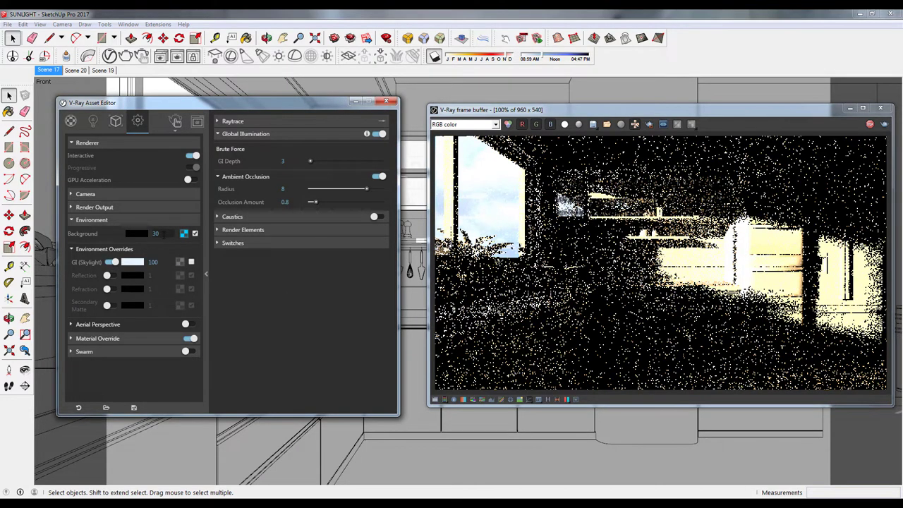
pyautogui.click(650, 313)
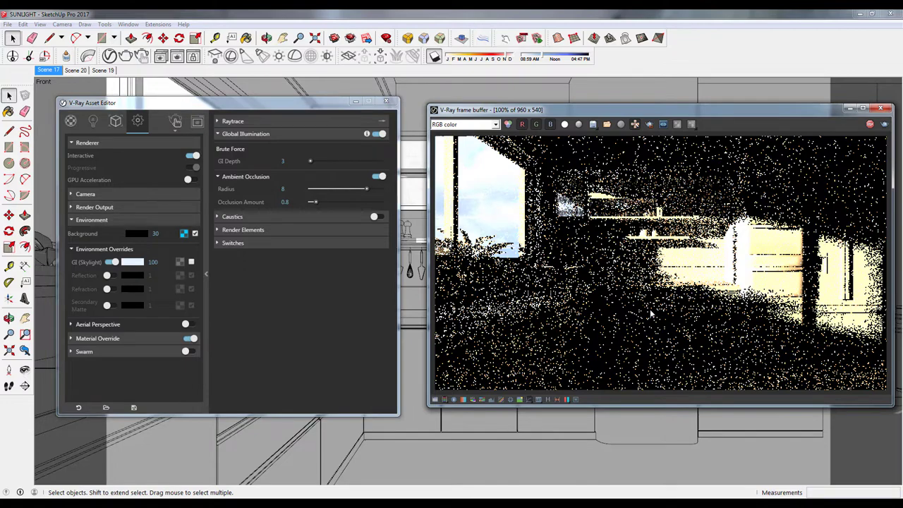
pyautogui.click(96, 123)
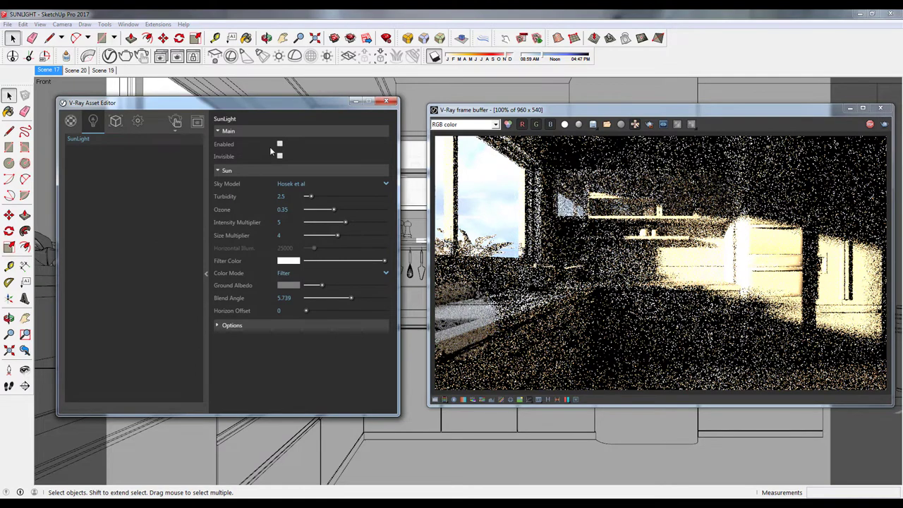
pyautogui.click(280, 143)
pyautogui.click(138, 122)
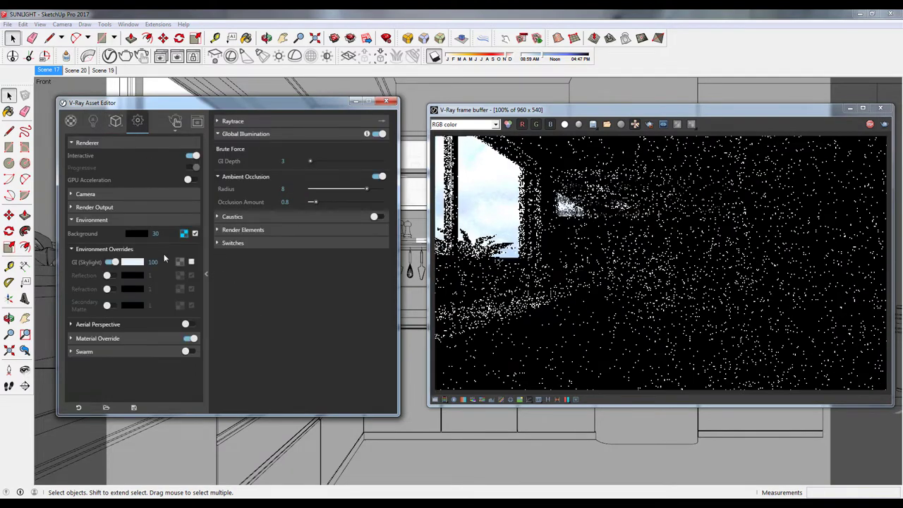
# Enable a texture for the GI skylight, toggling the override off and back on at 100
pyautogui.click(192, 263)
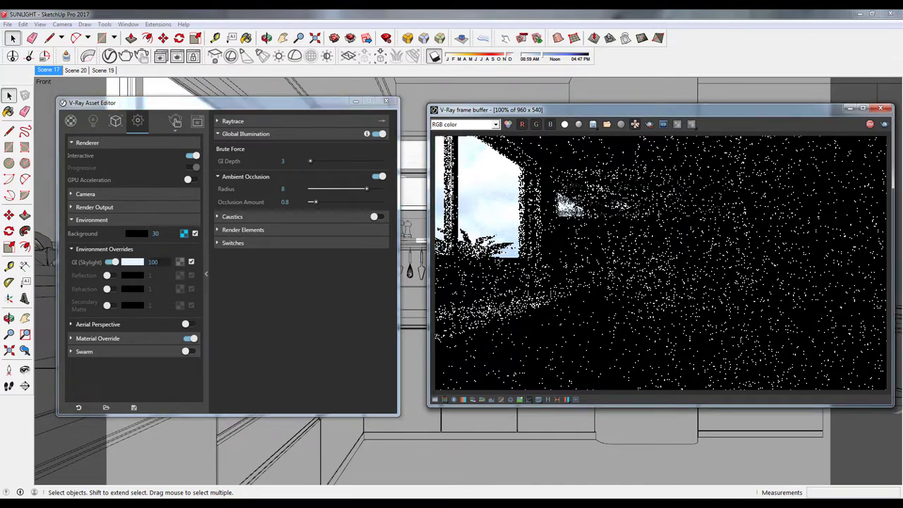
pyautogui.click(112, 263)
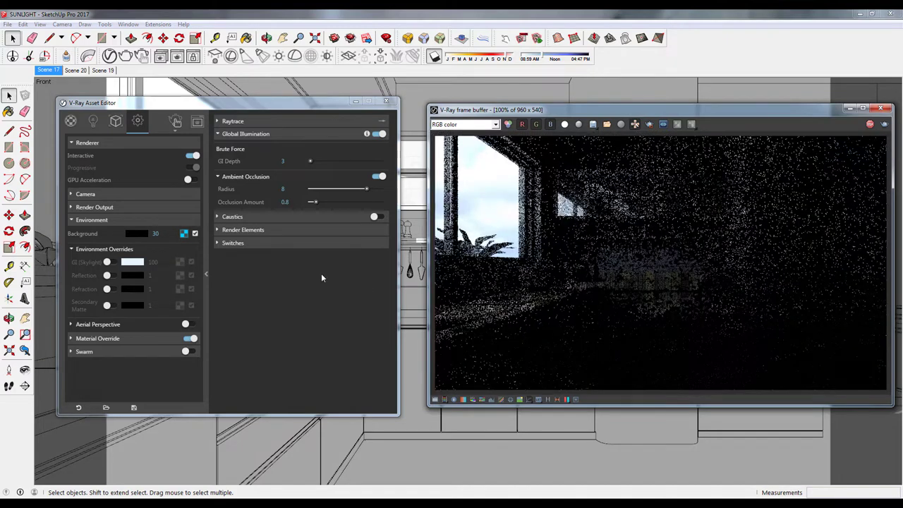
pyautogui.click(108, 263)
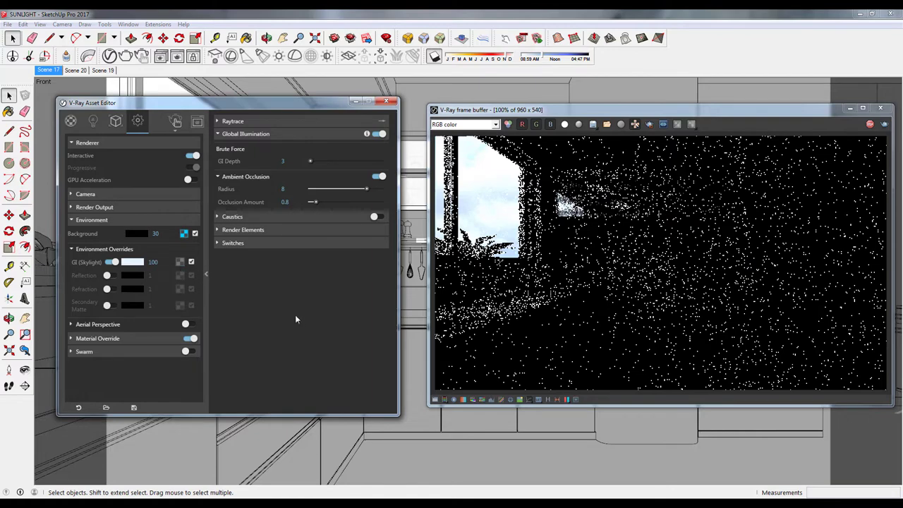
# Load the Bharthana_Althan_area image as the GI skylight's bitmap texture and collapse the Environment section
pyautogui.click(180, 262)
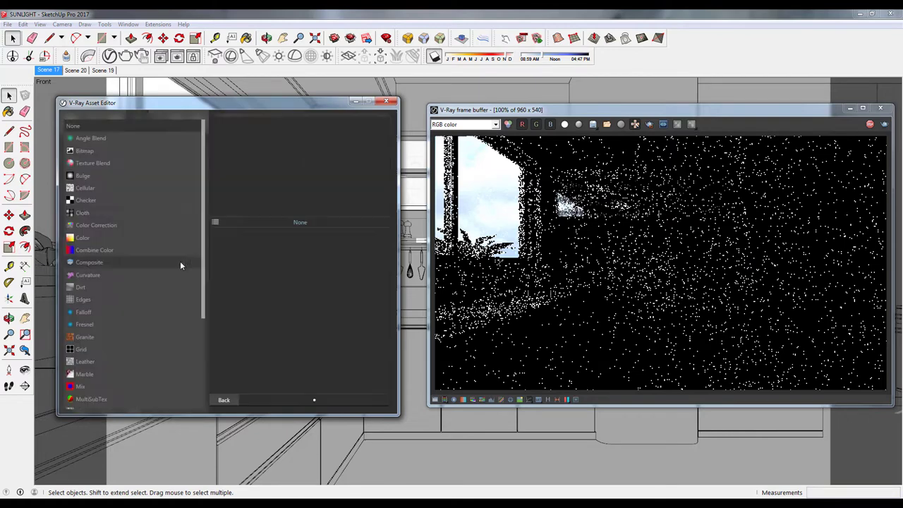
pyautogui.click(85, 151)
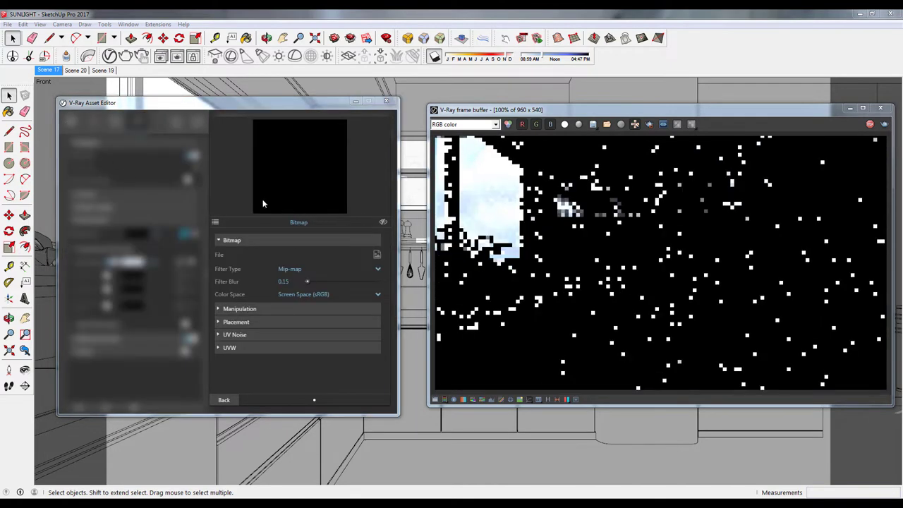
pyautogui.scroll(-2, 303, 205)
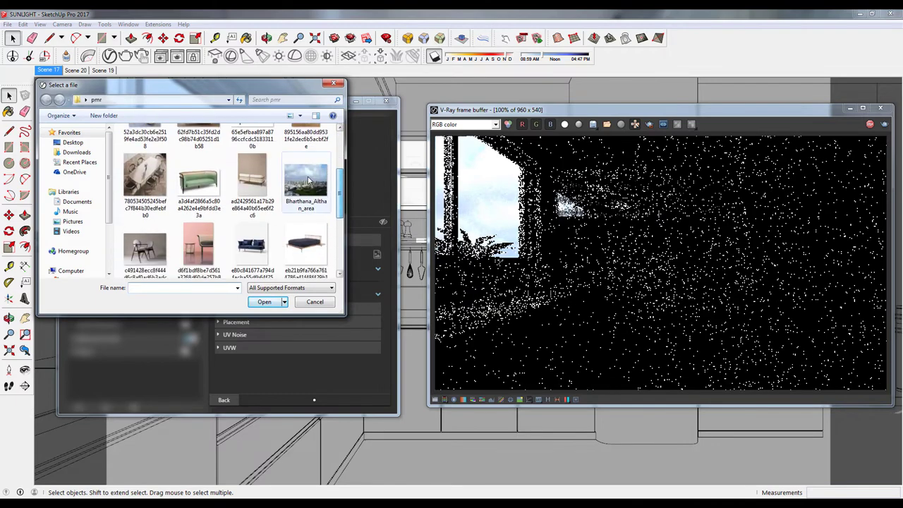
pyautogui.click(305, 182)
pyautogui.click(263, 301)
pyautogui.click(225, 400)
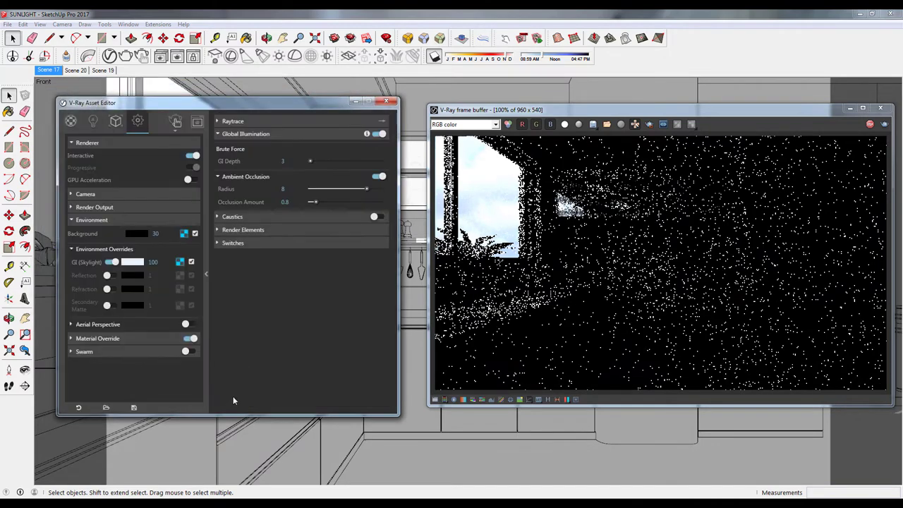
pyautogui.click(91, 219)
pyautogui.click(92, 120)
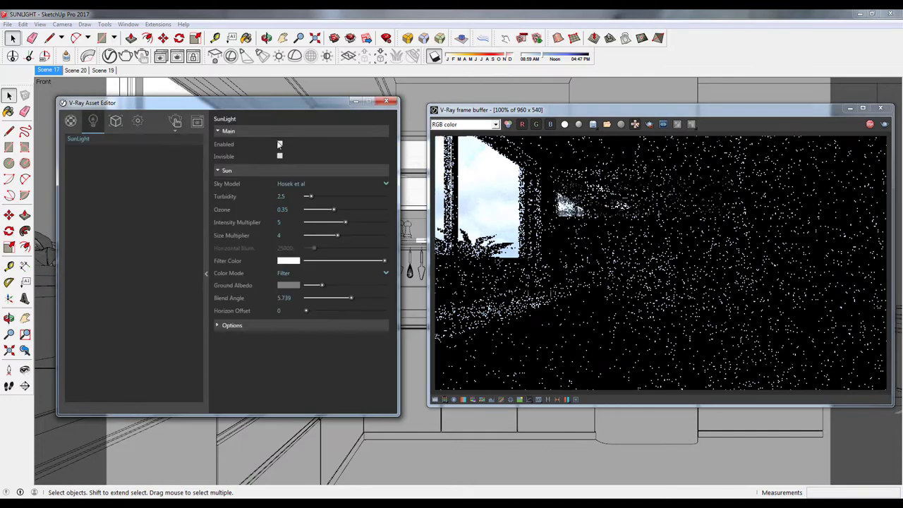
# Set the sun's Size Multiplier to 50 and check the result in the frame buffer
pyautogui.click(691, 236)
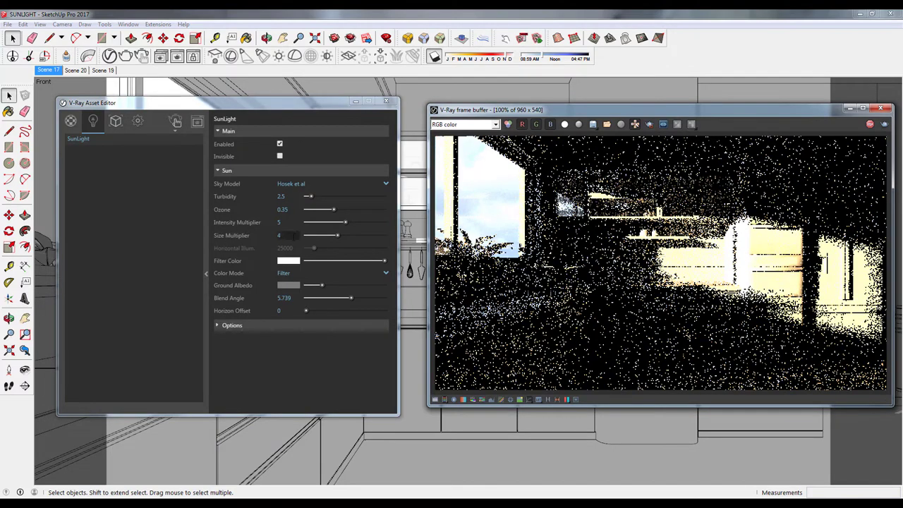
pyautogui.click(261, 240)
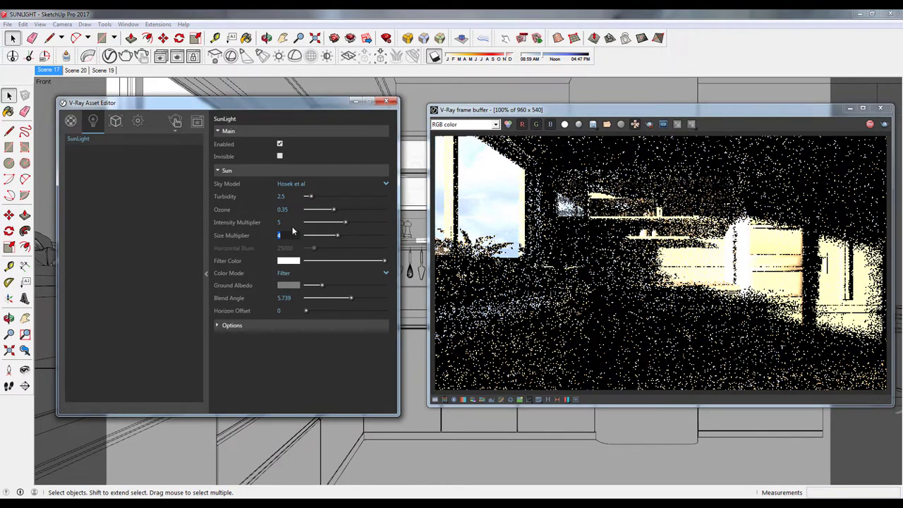
pyautogui.write('50')
pyautogui.press('Return')
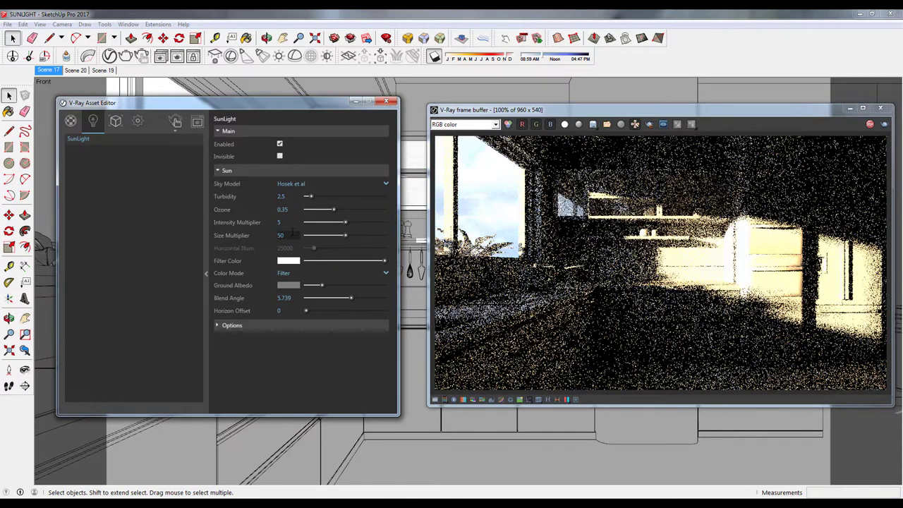
pyautogui.click(603, 284)
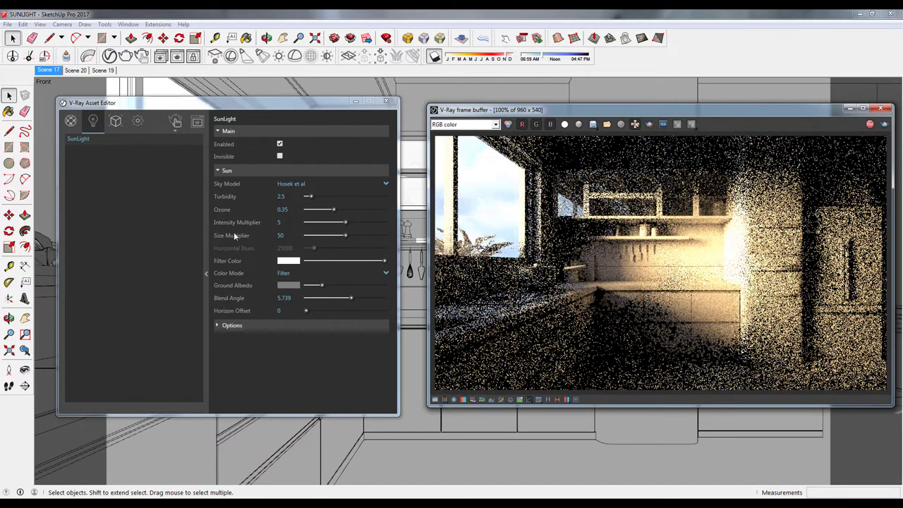
# Lower the sun's Size Multiplier to 25, then to 1 for sharper sunlight
pyautogui.doubleClick(280, 234)
pyautogui.write('25')
pyautogui.press('Return')
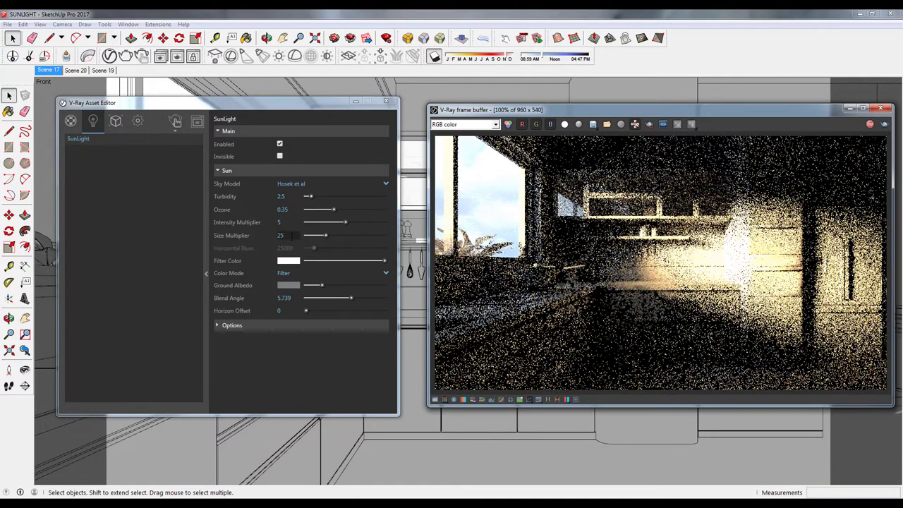
pyautogui.write('1')
pyautogui.press('Return')
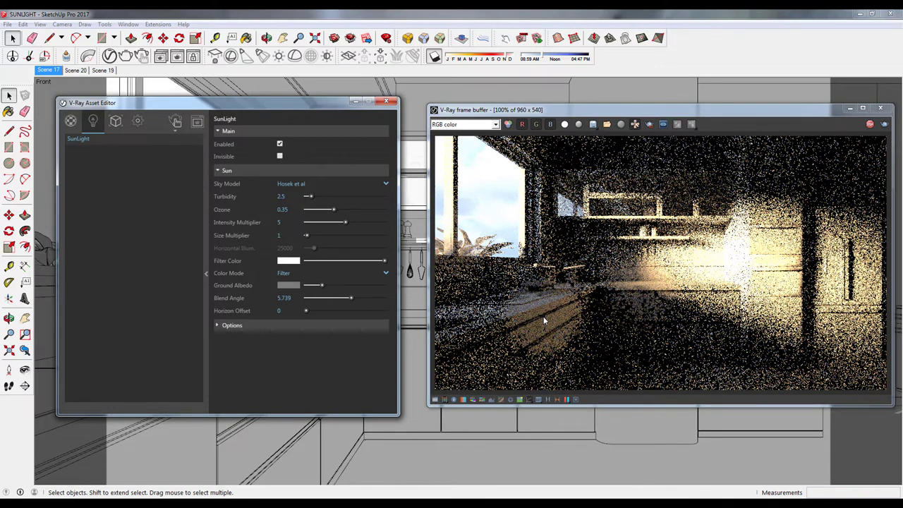